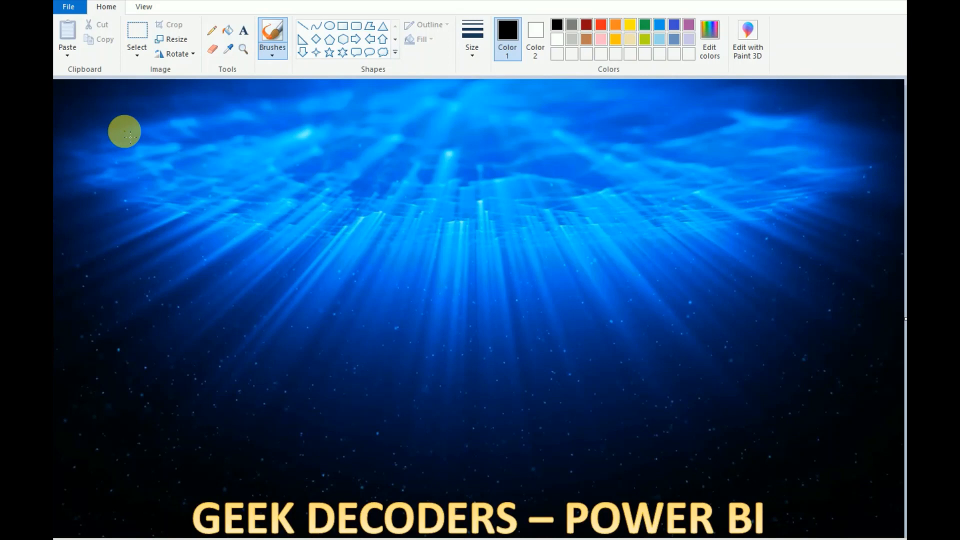
Erase three rectangular areas from the background image to white: one upper left, one larger at upper right, one lower left
left_click_drag(125, 131, 238, 236)
key("ctrl+z")
left_click(143, 47)
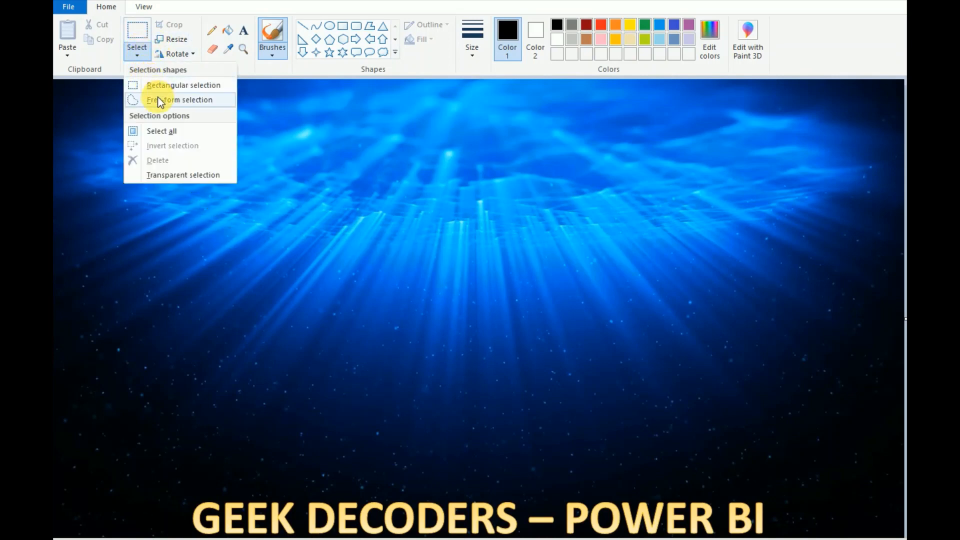
left_click(173, 86)
left_click_drag(114, 136, 329, 319)
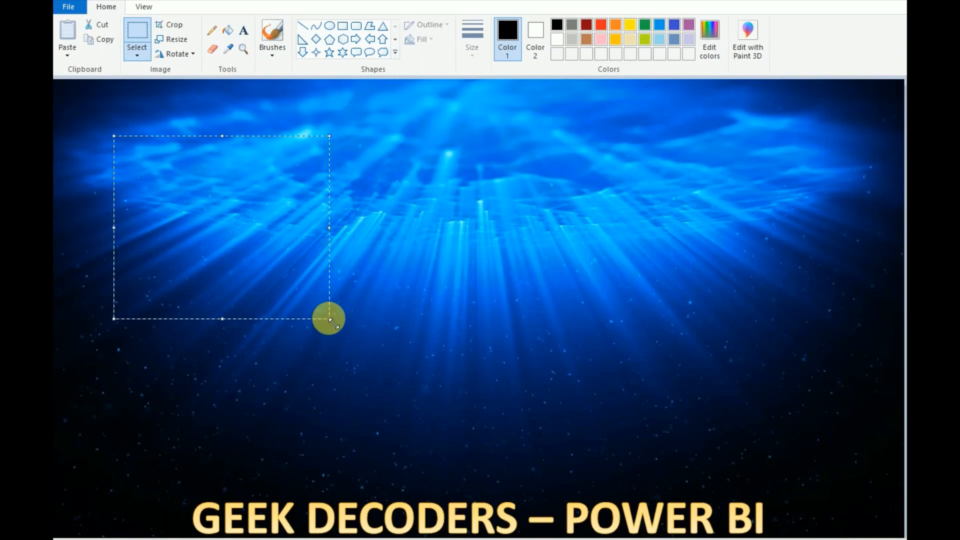
key("Delete")
left_click_drag(577, 132, 831, 351)
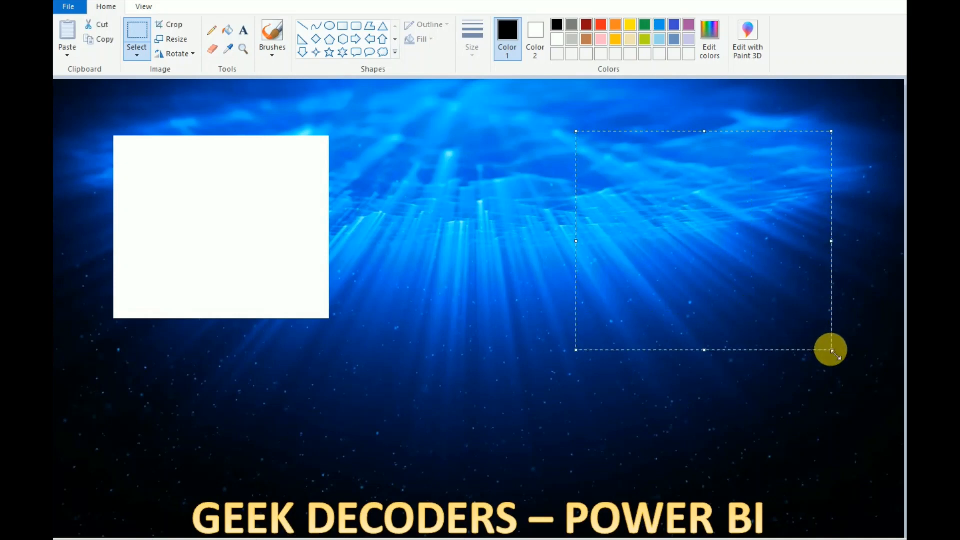
key("Delete")
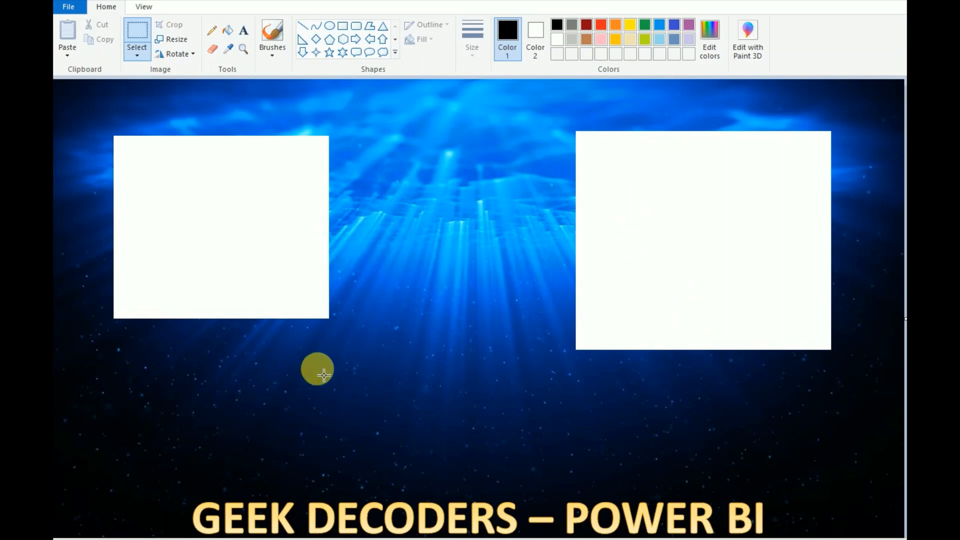
left_click_drag(124, 348, 333, 487)
key("Delete")
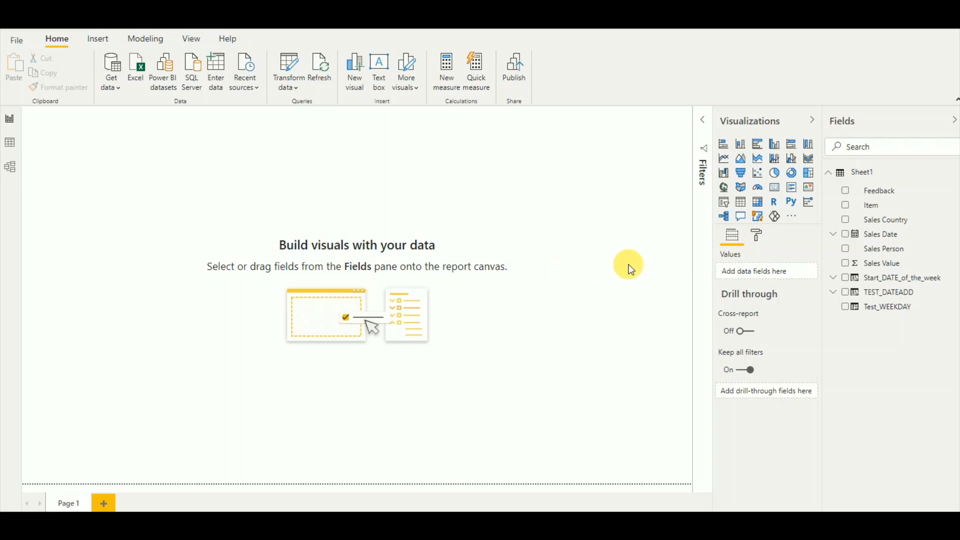
Switch to Power BI Desktop and add New Backgroud.jpg as the report page's background image
left_click(761, 243)
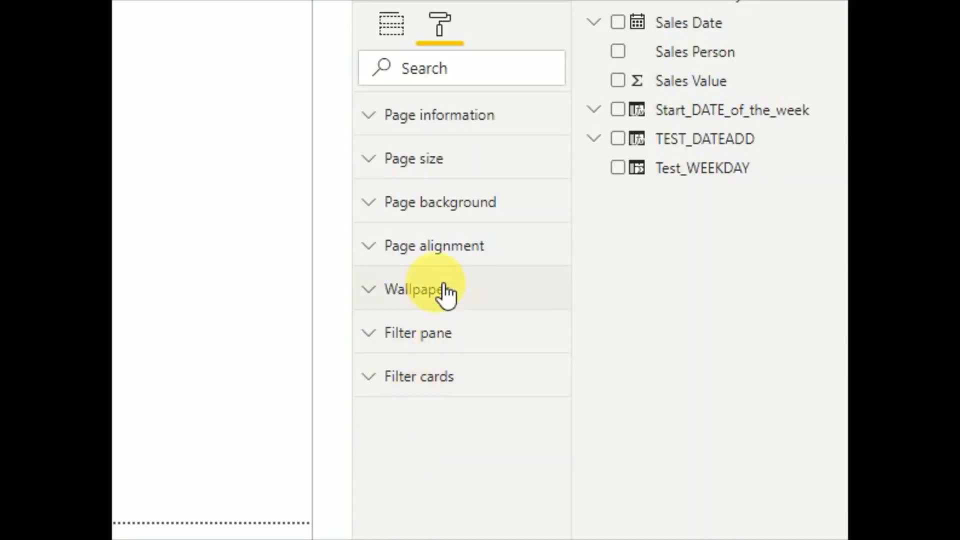
left_click(389, 220)
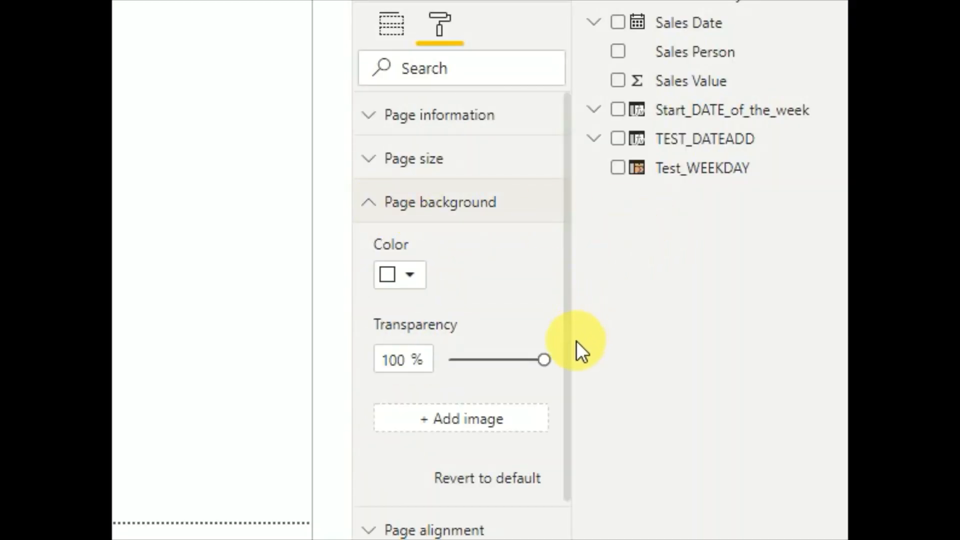
scroll(562, 430, "down", 2)
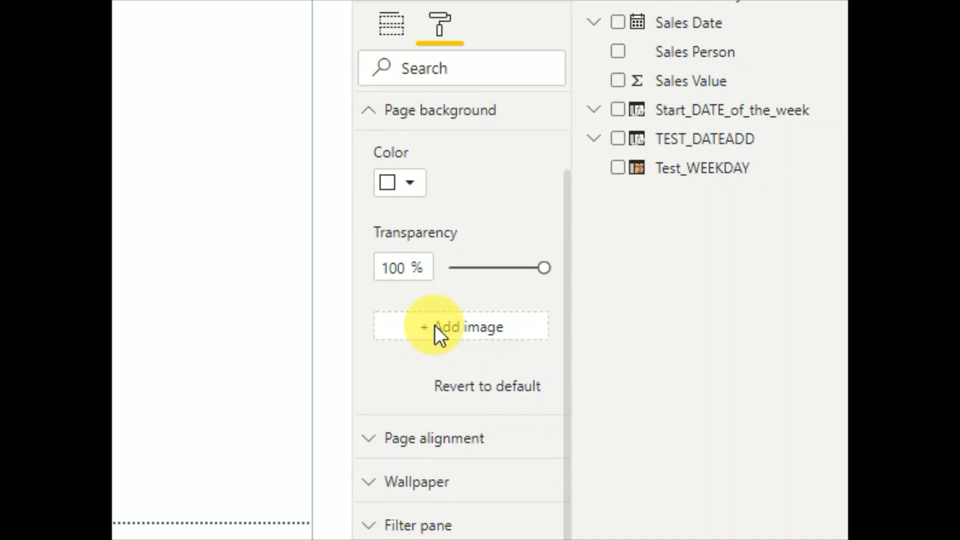
left_click(434, 325)
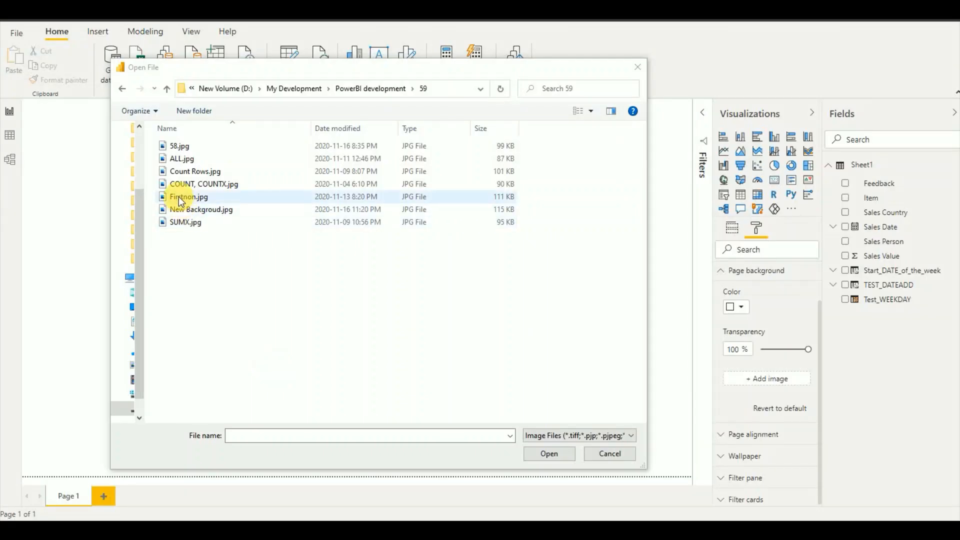
left_click(211, 216)
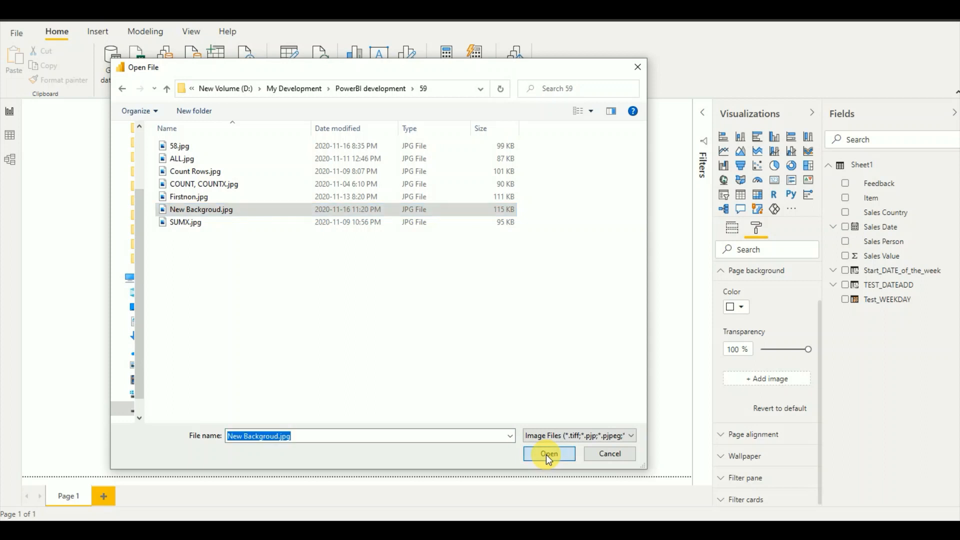
left_click(547, 455)
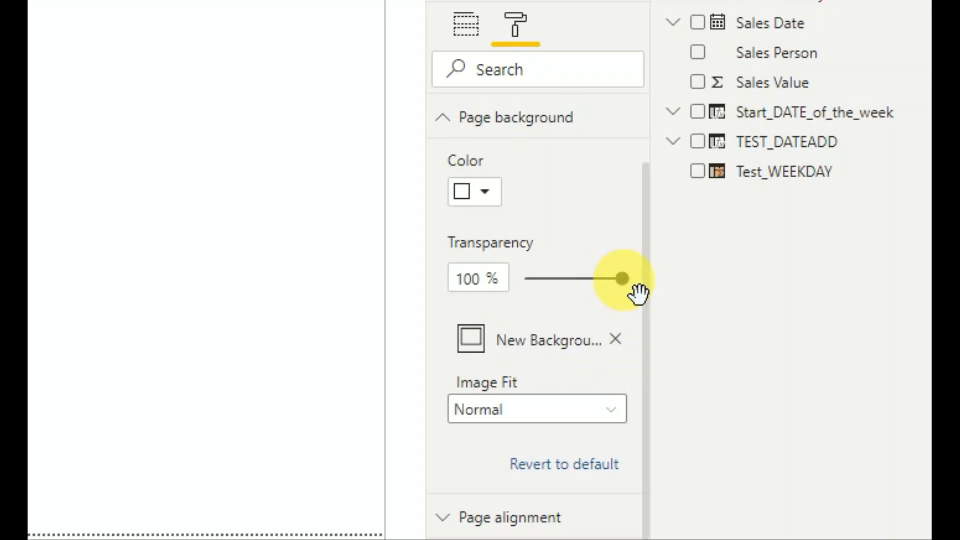
Set the page background's transparency to 0%, trying 100% once for comparison
left_click_drag(625, 296, 520, 284)
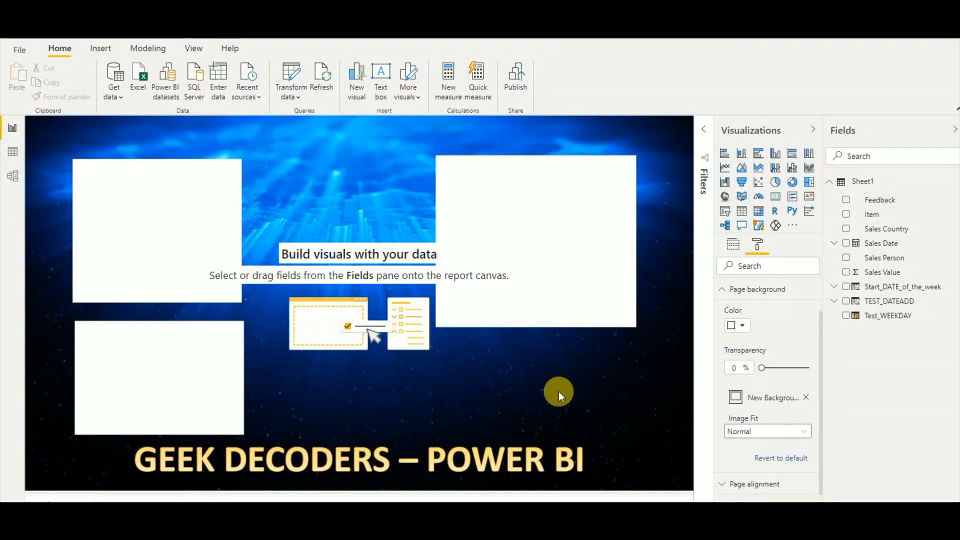
left_click_drag(769, 374, 818, 373)
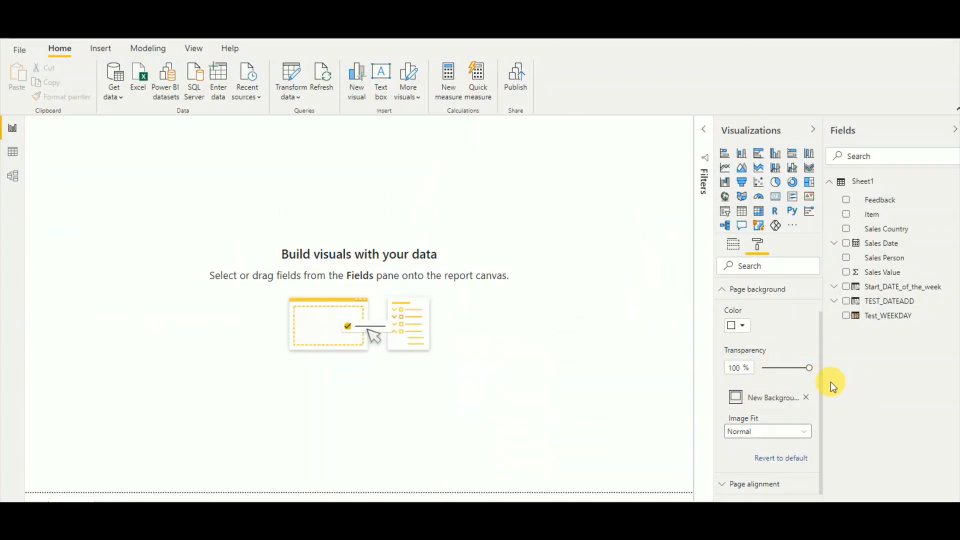
left_click_drag(816, 374, 768, 376)
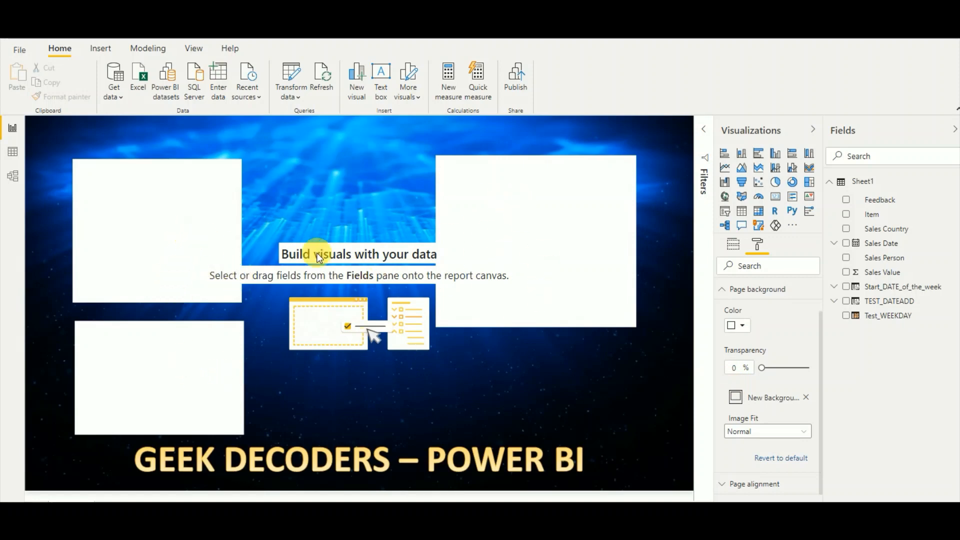
Add a card visual showing Sales Value and fit it to the upper-left white box of the background
left_click(776, 197)
left_click_drag(131, 261, 137, 266)
left_click_drag(216, 301, 242, 301)
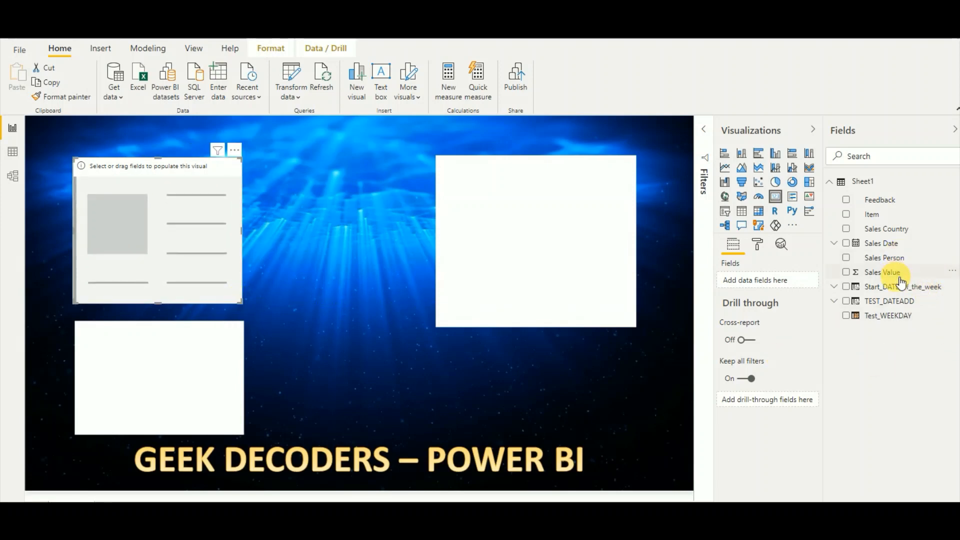
left_click_drag(883, 272, 770, 281)
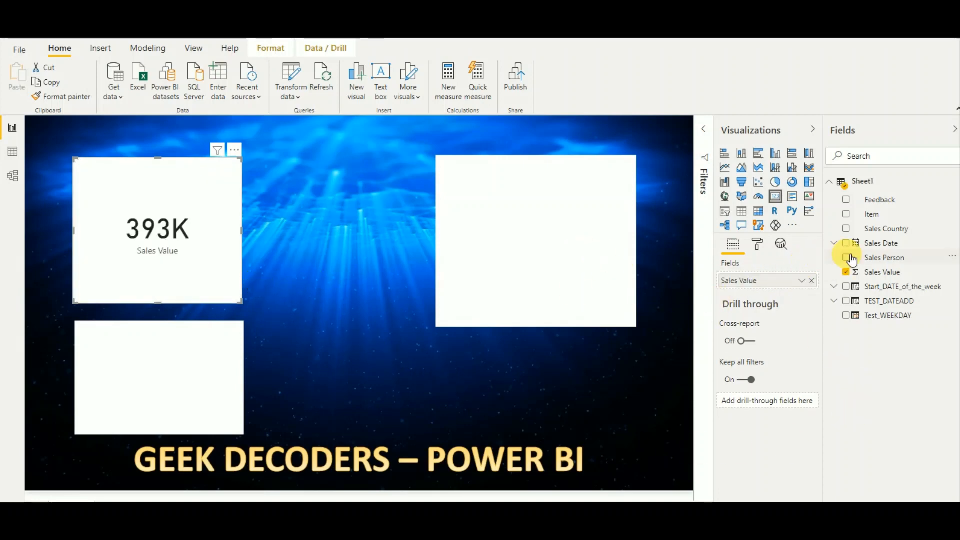
Convert the Sales Value card into a stacked column chart and deselect it
left_click(749, 157)
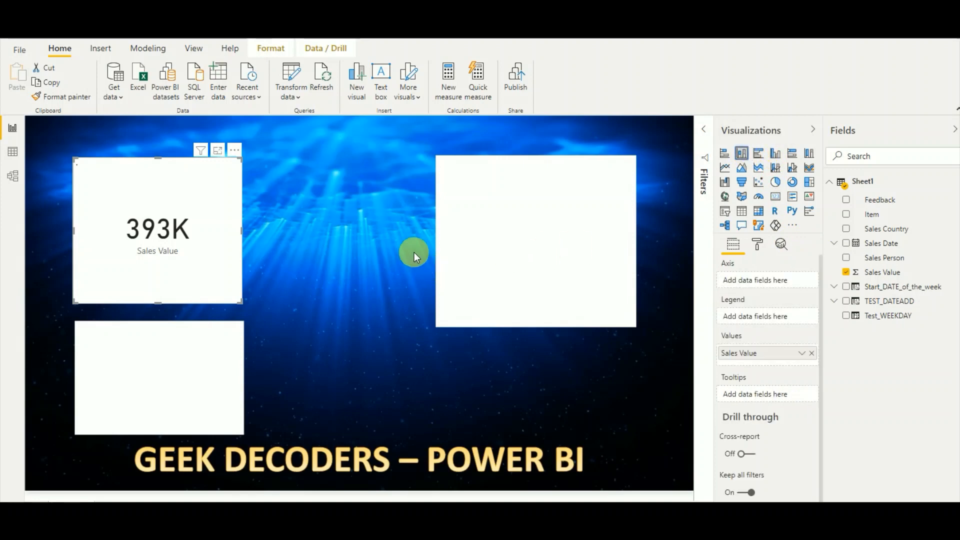
left_click_drag(197, 224, 227, 244)
left_click(591, 245)
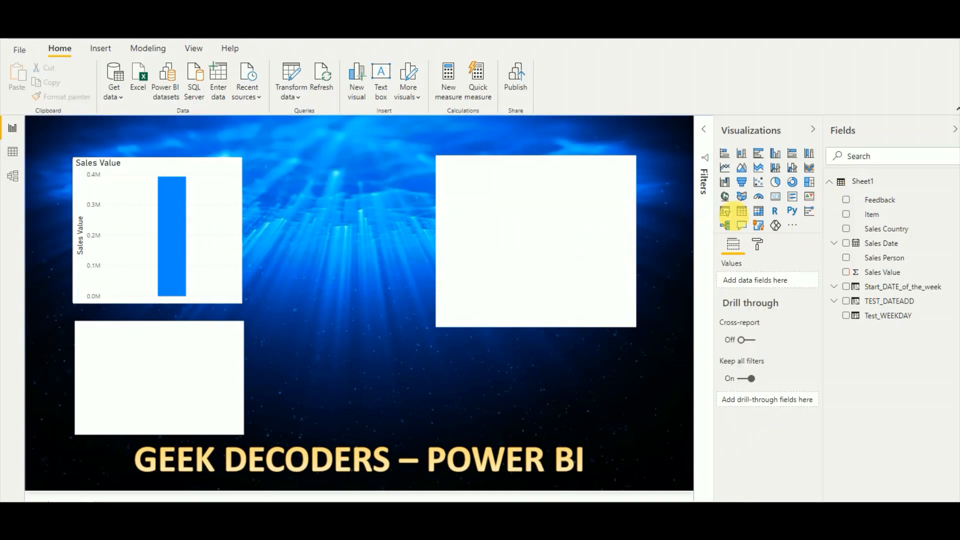
Add a second, empty stacked column chart and fit it over the large white box on the page's right side
left_click(741, 154)
left_click_drag(193, 362, 547, 210)
left_click_drag(603, 296, 635, 323)
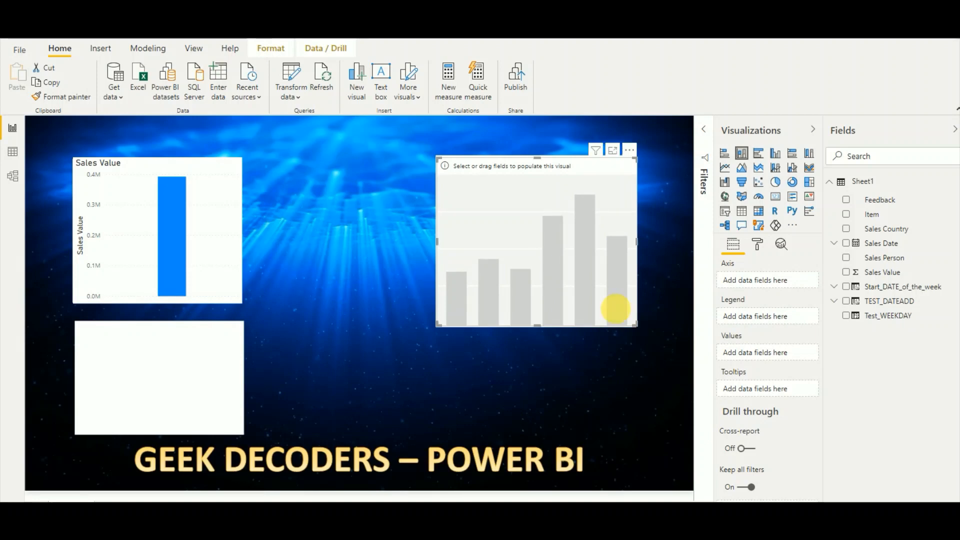
left_click_drag(584, 258, 584, 255)
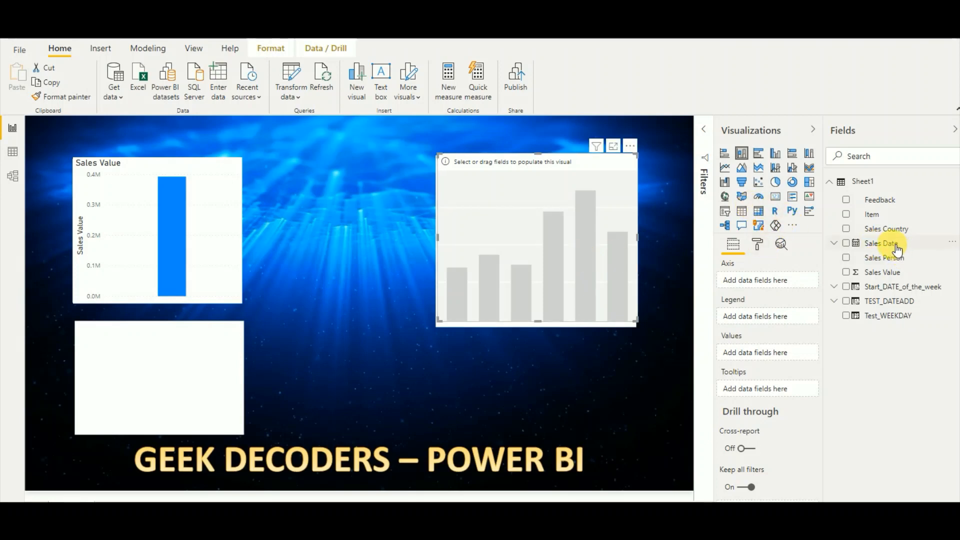
Chart Sales Value by Sales Country on the axis of the new column chart and enlarge it to cover its white box
left_click_drag(898, 230, 774, 319)
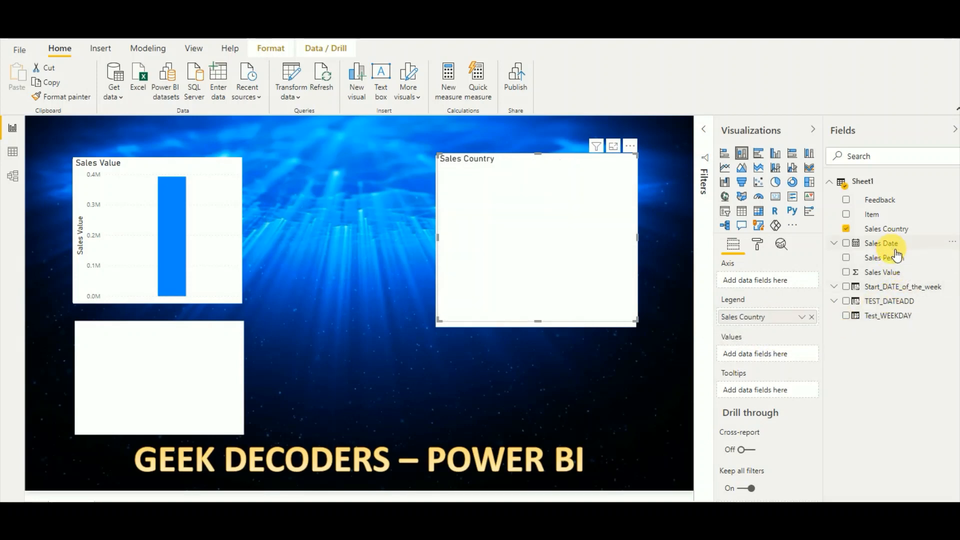
left_click_drag(892, 274, 770, 353)
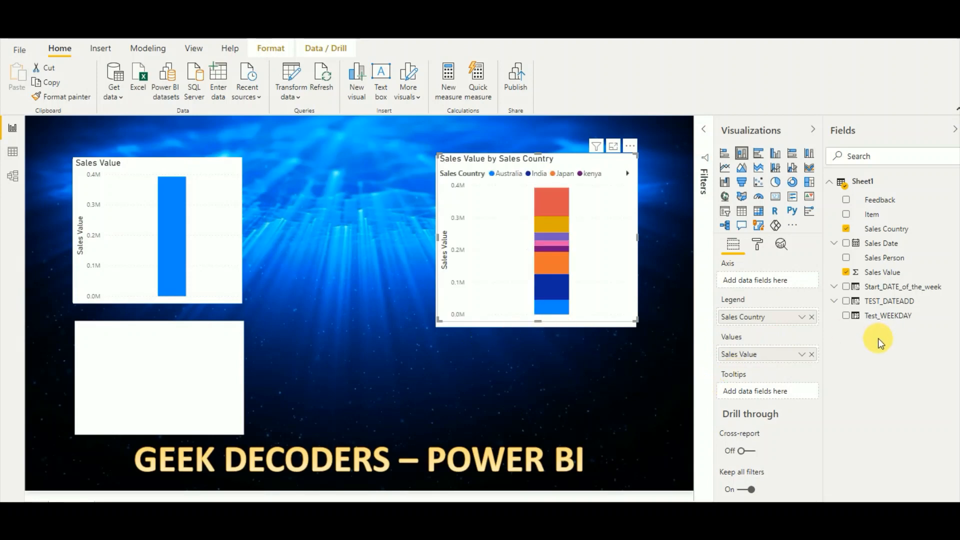
left_click_drag(754, 317, 781, 289)
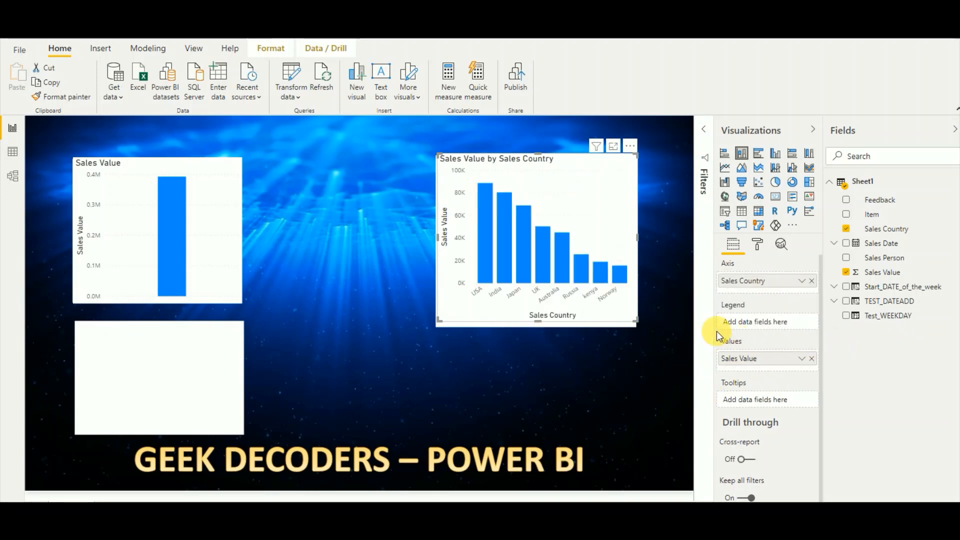
left_click_drag(440, 325, 439, 328)
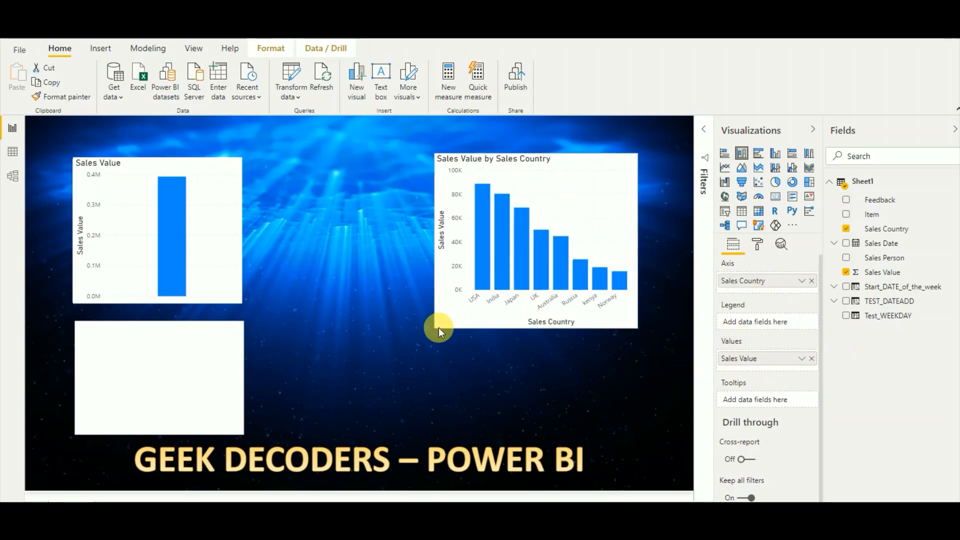
left_click(533, 367)
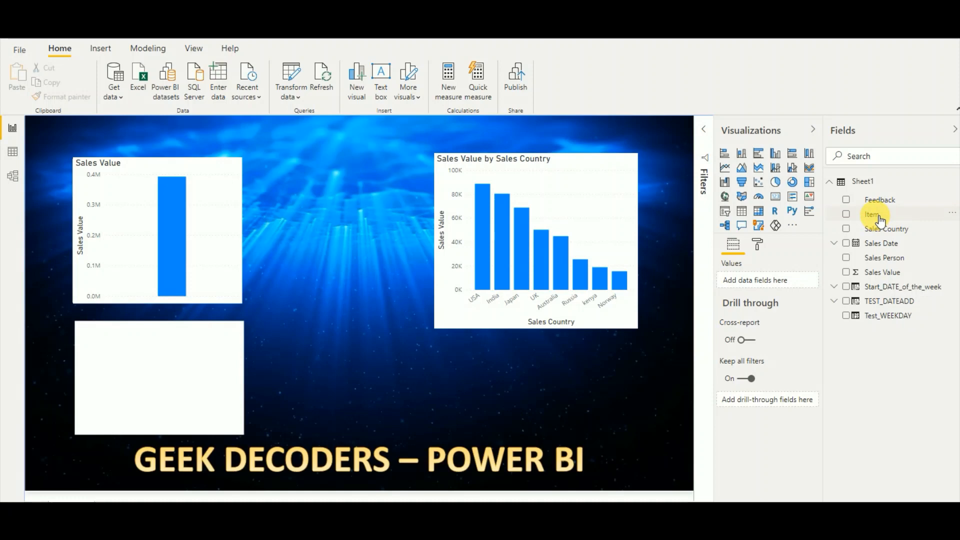
Add a slicer for the Item field and fit it to the lower-left white box of the background
left_click(725, 211)
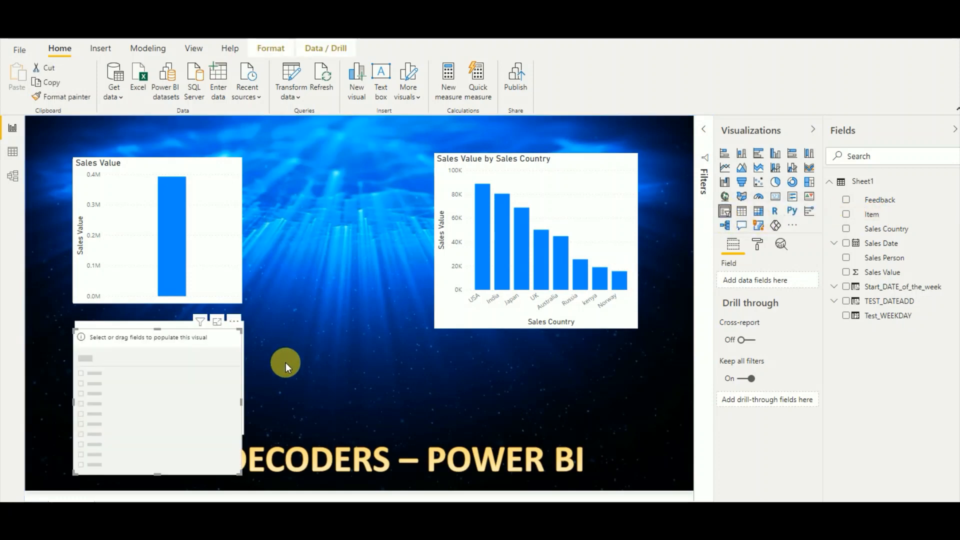
left_click_drag(143, 390, 146, 384)
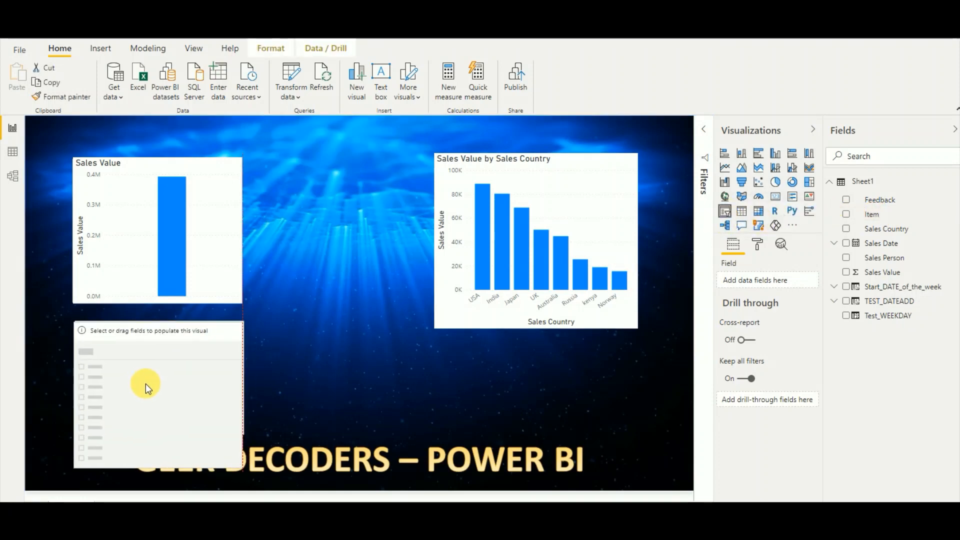
left_click_drag(244, 469, 212, 431)
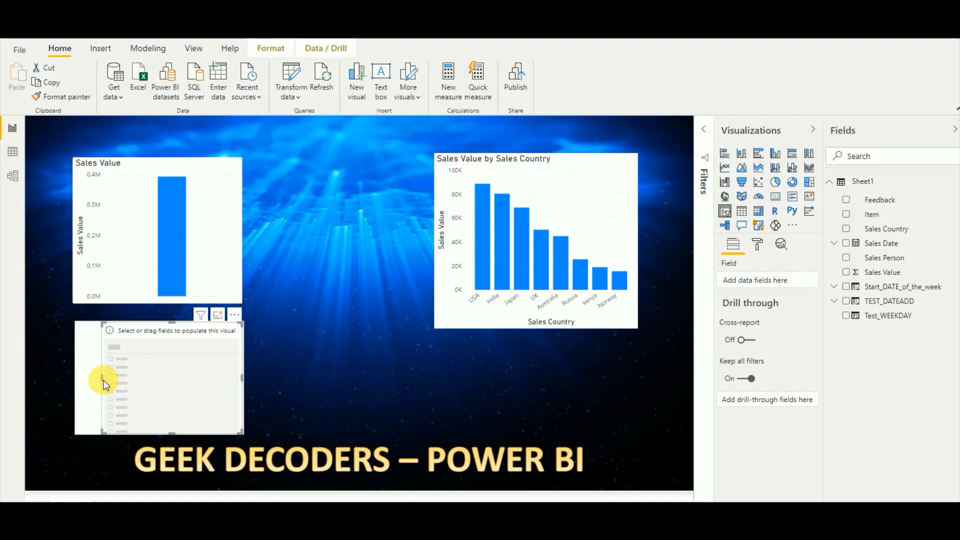
left_click_drag(106, 380, 73, 379)
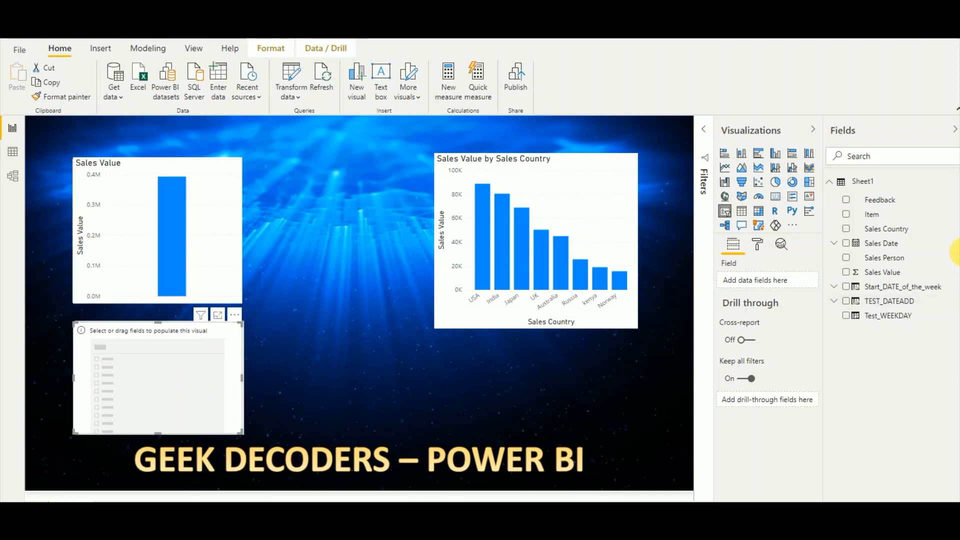
left_click_drag(874, 220, 781, 278)
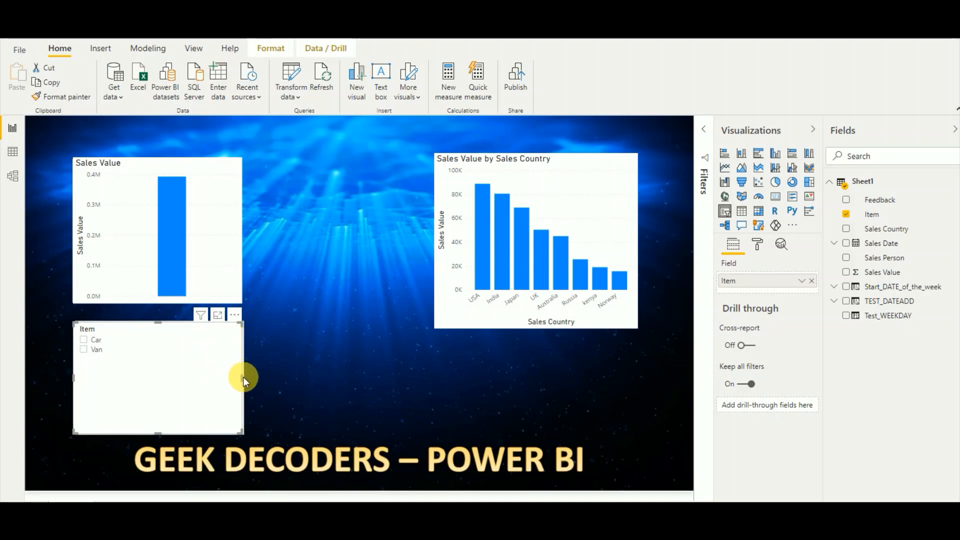
left_click(324, 372)
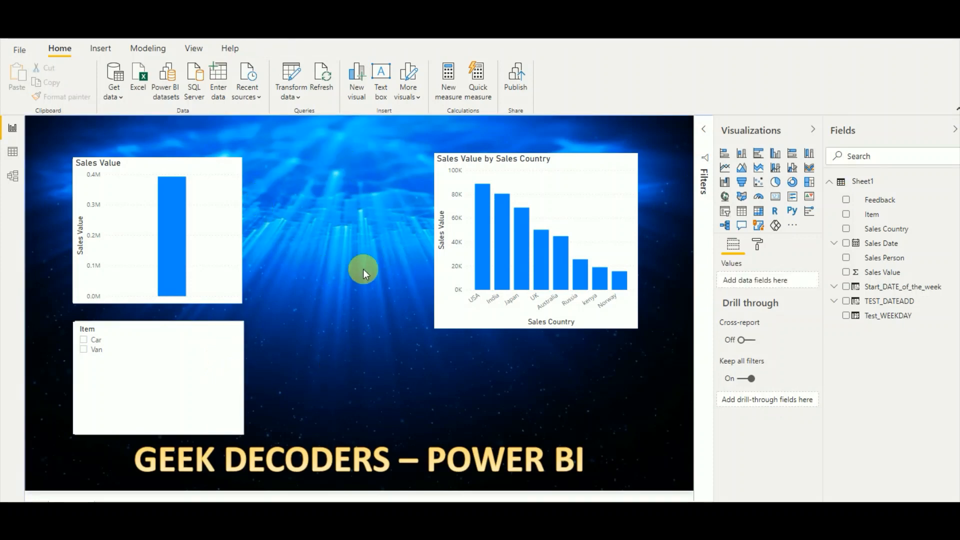